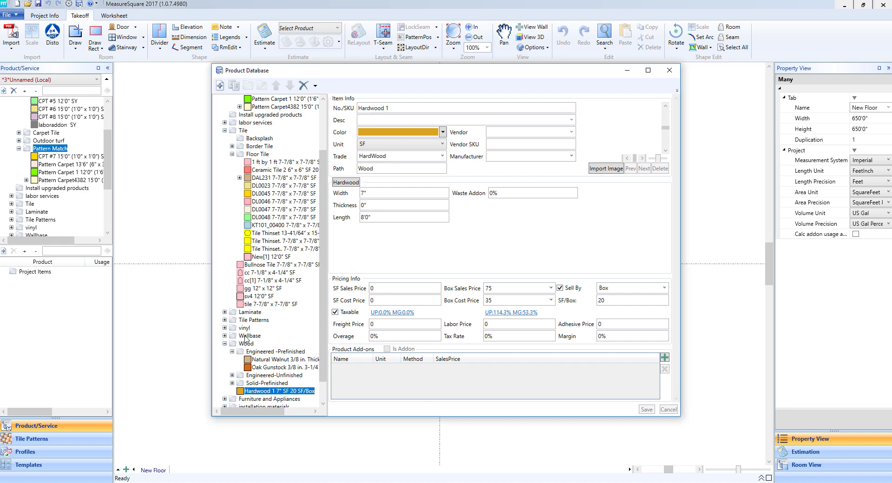
Create a Wall Base type product 'wallbase 1' under the Wallbase category.
{"action": "left_click", "coordinate": [249, 336]}
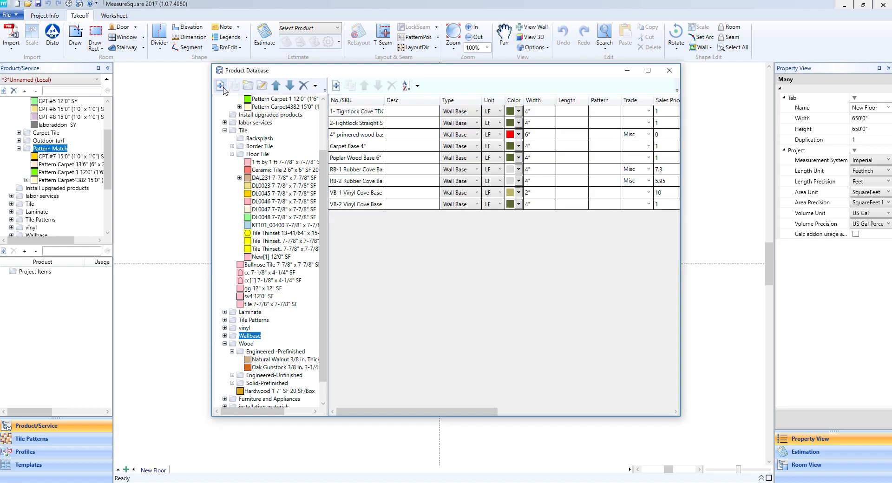
{"action": "left_click", "coordinate": [220, 86]}
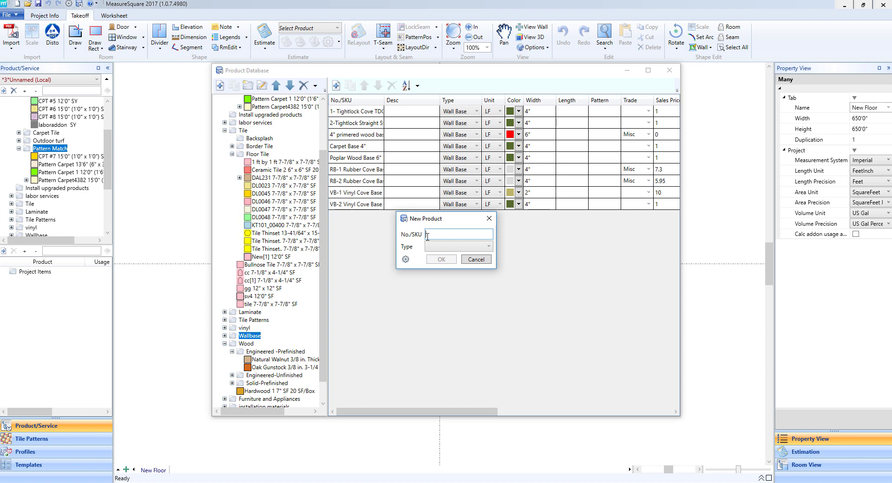
{"action": "type", "text": "ma"}
{"action": "type", "text": "llbase 1"}
{"action": "left_click", "coordinate": [444, 247]}
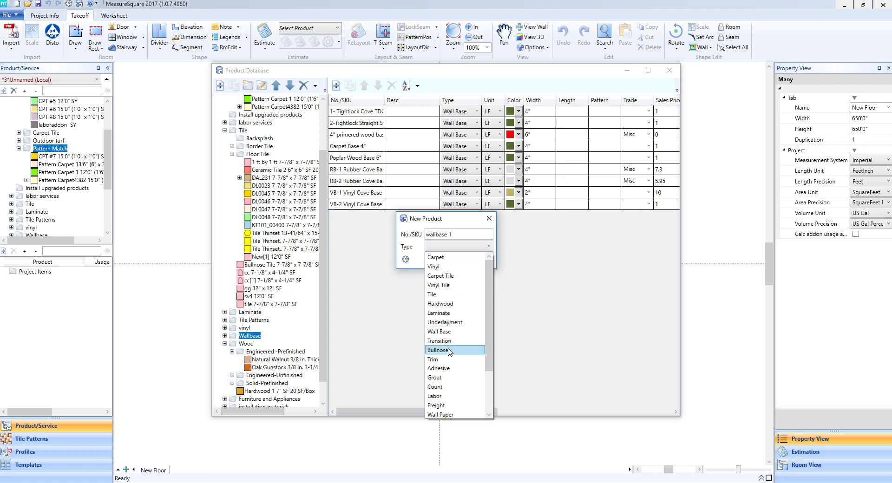
{"action": "left_click", "coordinate": [447, 332]}
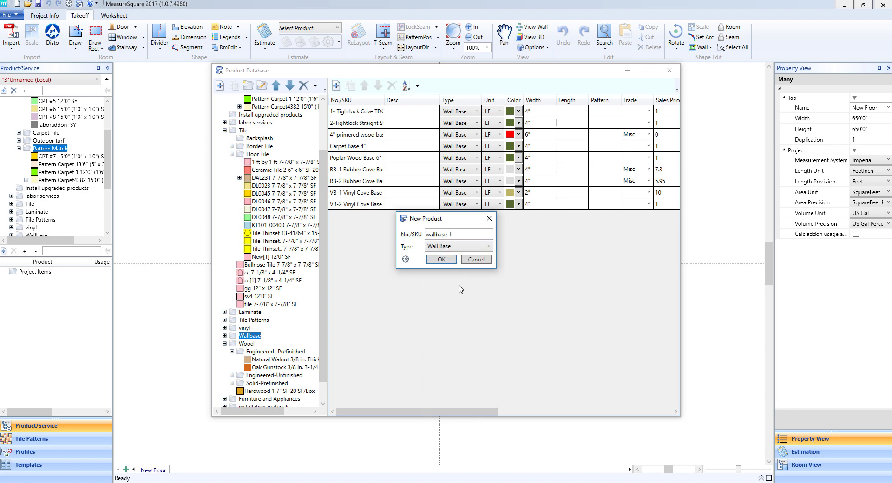
{"action": "left_click", "coordinate": [456, 251]}
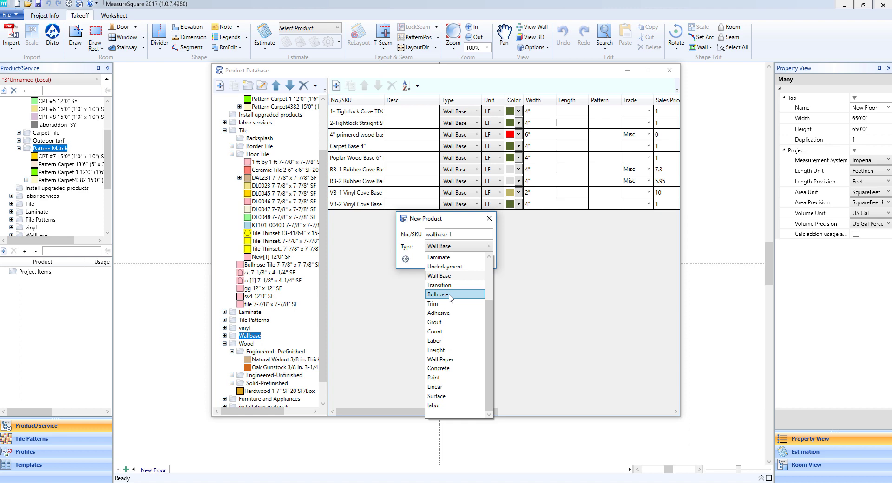
{"action": "left_click", "coordinate": [448, 276]}
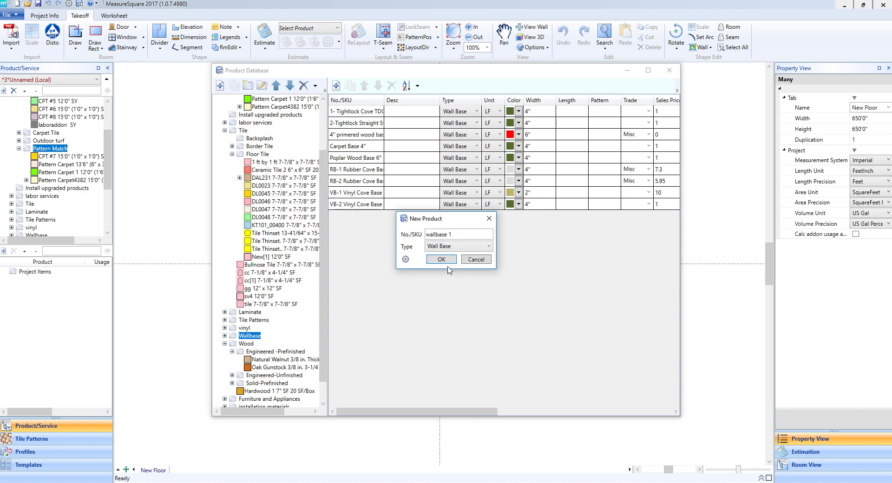
{"action": "left_click", "coordinate": [443, 261]}
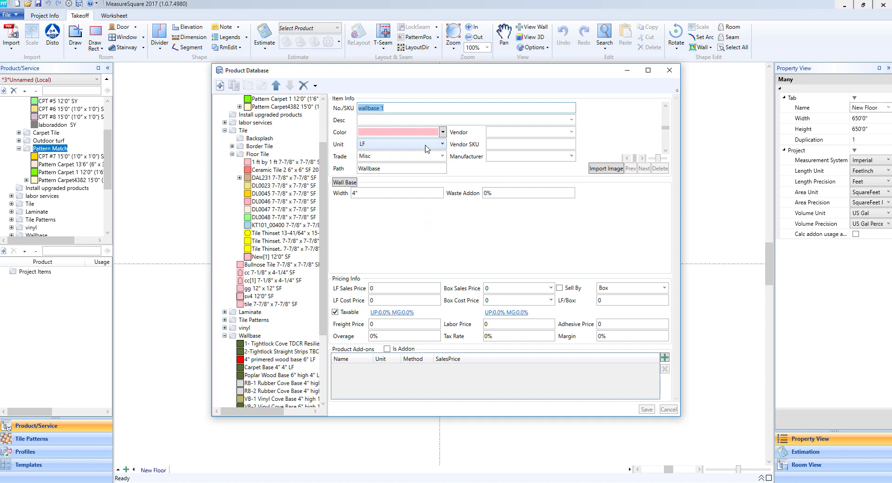
Set wallbase 1's colour to blue, width to 6" and waste addon to 5%.
{"action": "left_click", "coordinate": [443, 133]}
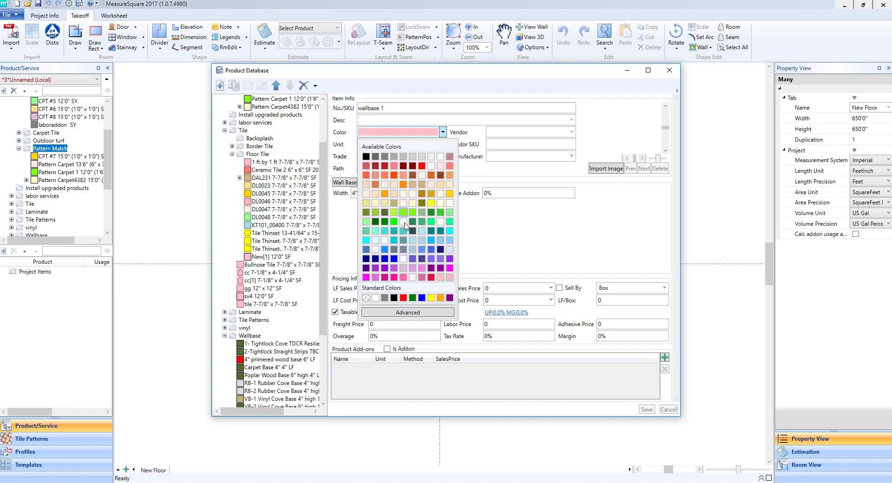
{"action": "left_click", "coordinate": [430, 250]}
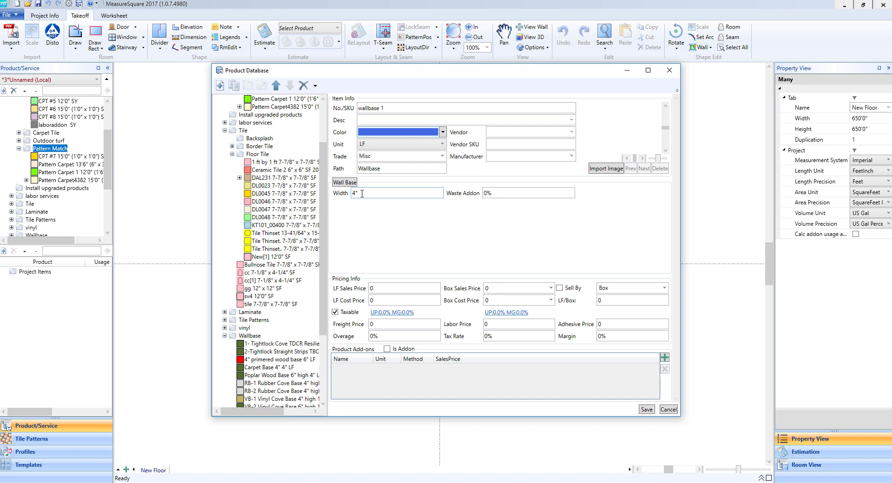
{"action": "left_click", "coordinate": [362, 193]}
{"action": "key", "text": "BackSpace"}
{"action": "key", "text": "BackSpace"}
{"action": "type", "text": "6"}
{"action": "left_click", "coordinate": [506, 193]}
{"action": "key", "text": "BackSpace"}
{"action": "key", "text": "BackSpace"}
{"action": "type", "text": "5"}
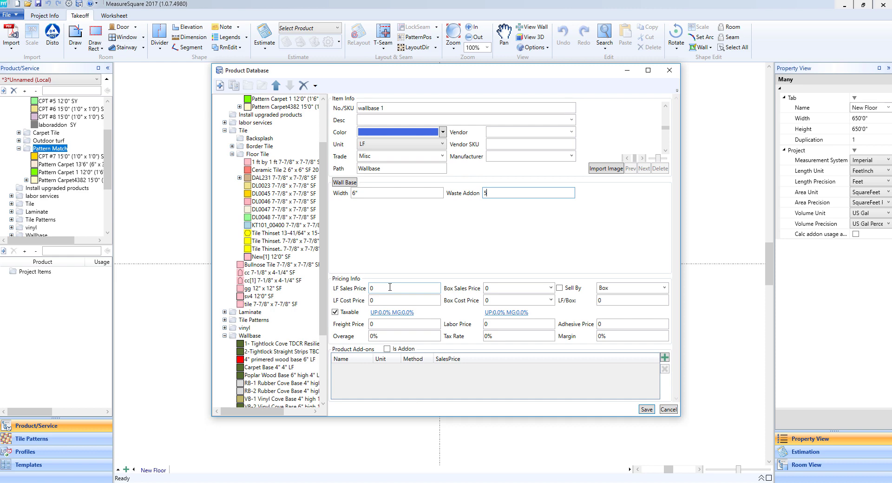
Enter LF sales price 2 and LF cost price 1, then save the product.
{"action": "left_click", "coordinate": [390, 287]}
{"action": "type", "text": "2"}
{"action": "left_click", "coordinate": [387, 300]}
{"action": "type", "text": "1"}
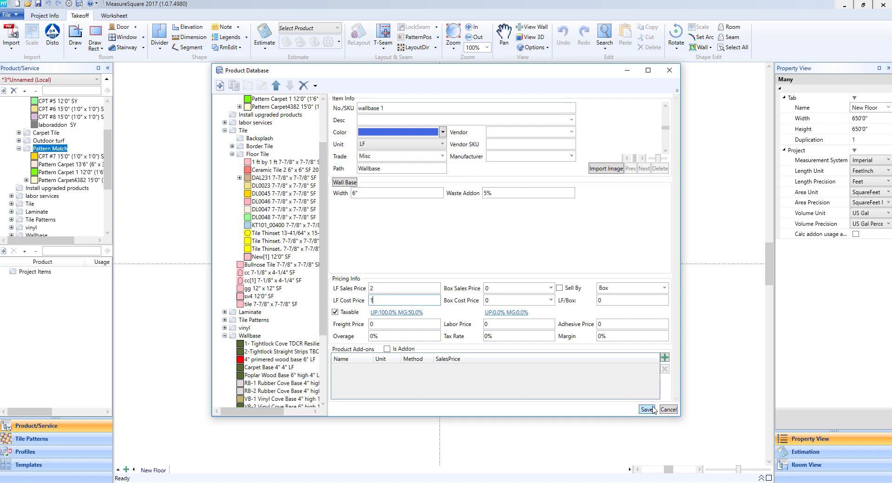
{"action": "left_click", "coordinate": [646, 409]}
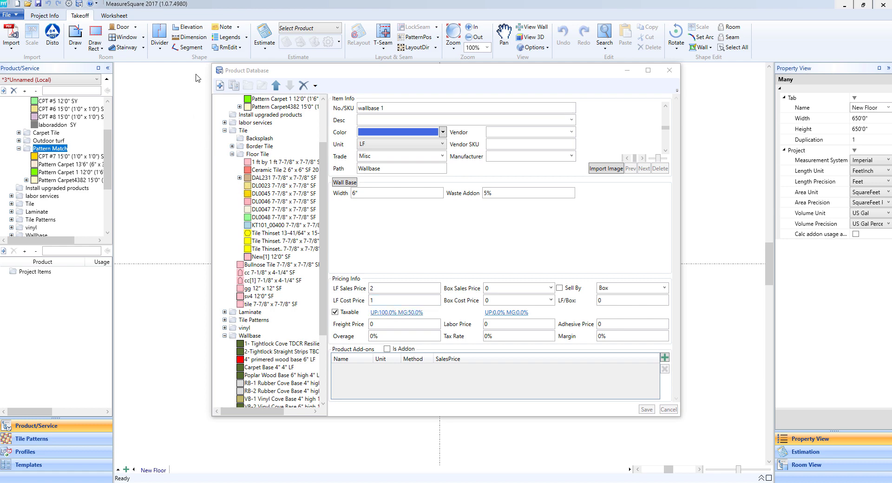
Create a Linear type product with SKU 'heat weld' in the product database.
{"action": "left_click", "coordinate": [219, 86]}
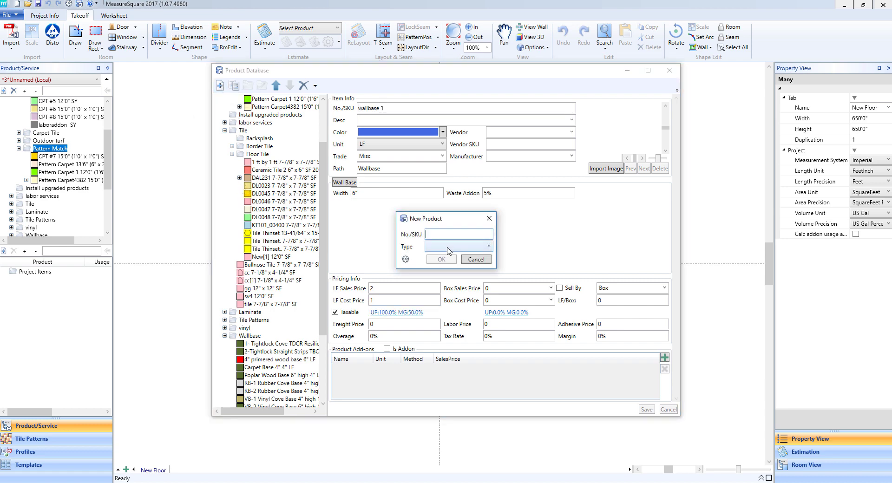
{"action": "left_click", "coordinate": [449, 247]}
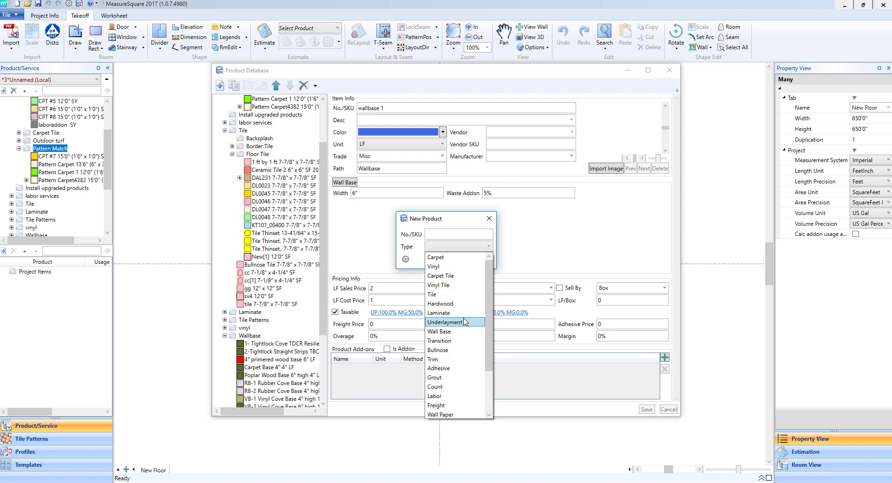
{"action": "scroll", "coordinate": [465, 320], "scroll_direction": "down", "scroll_amount": 2}
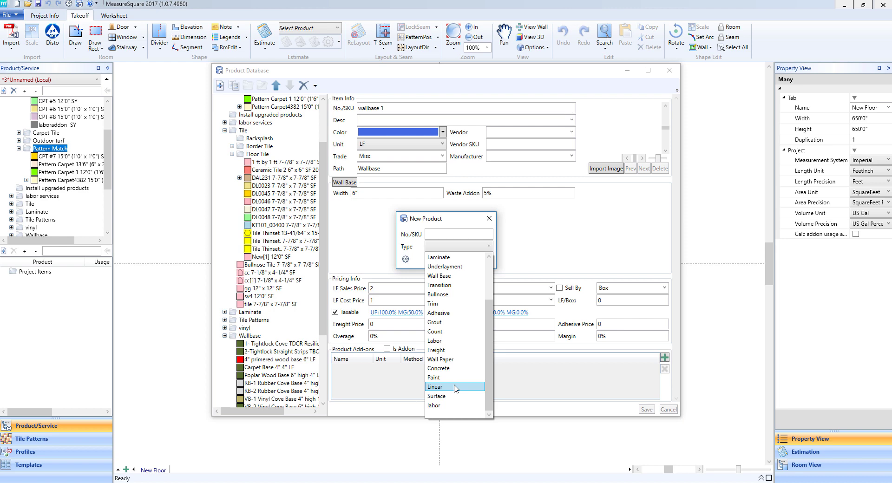
{"action": "left_click", "coordinate": [454, 387]}
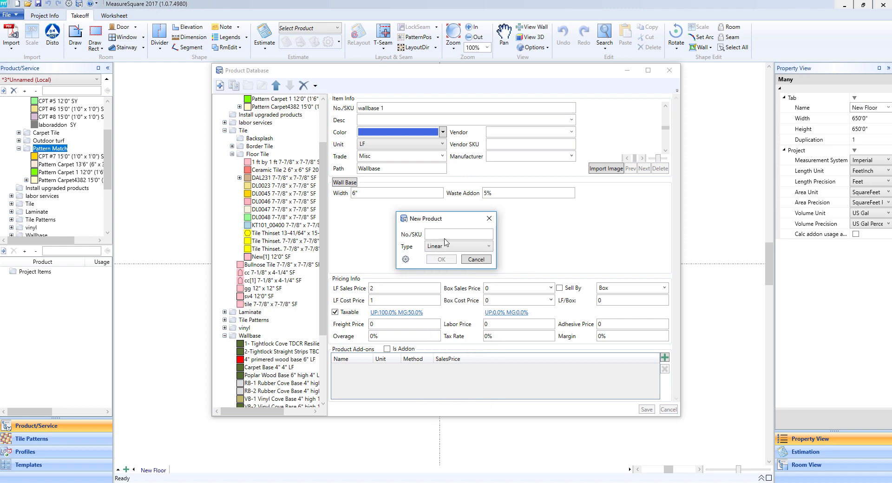
{"action": "left_click", "coordinate": [440, 235]}
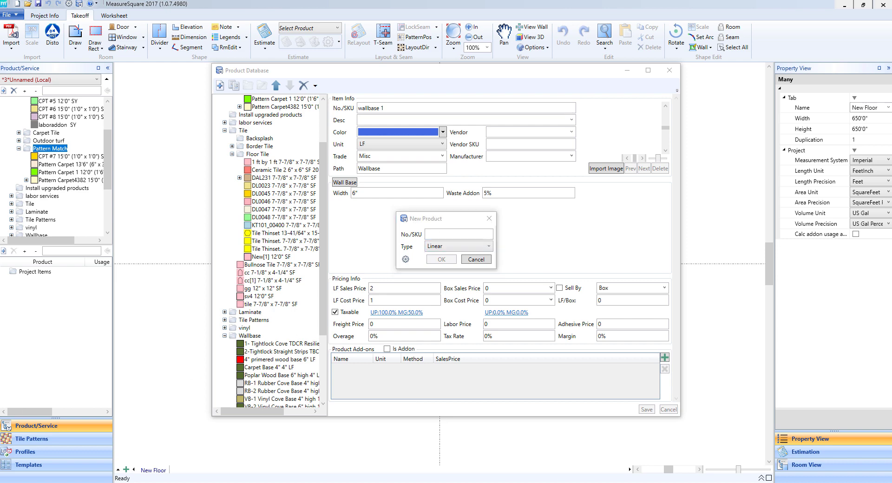
{"action": "left_click", "coordinate": [433, 234]}
{"action": "type", "text": "heat weld"}
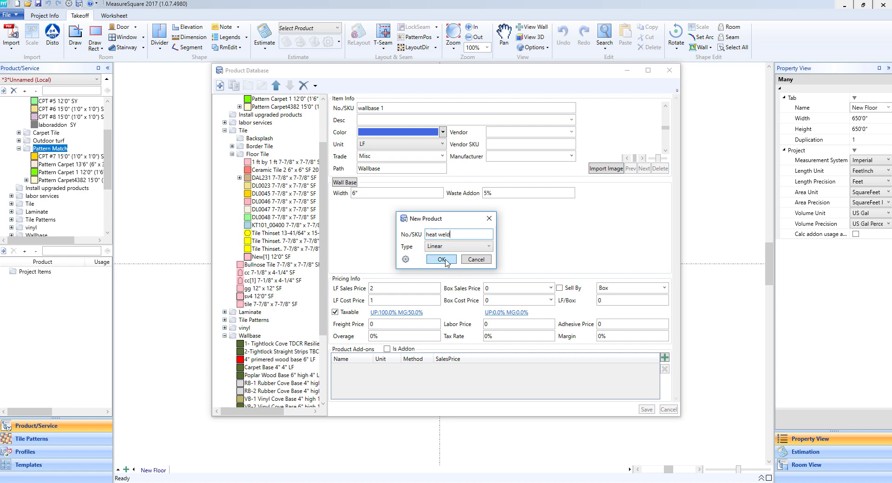
{"action": "left_click", "coordinate": [446, 260]}
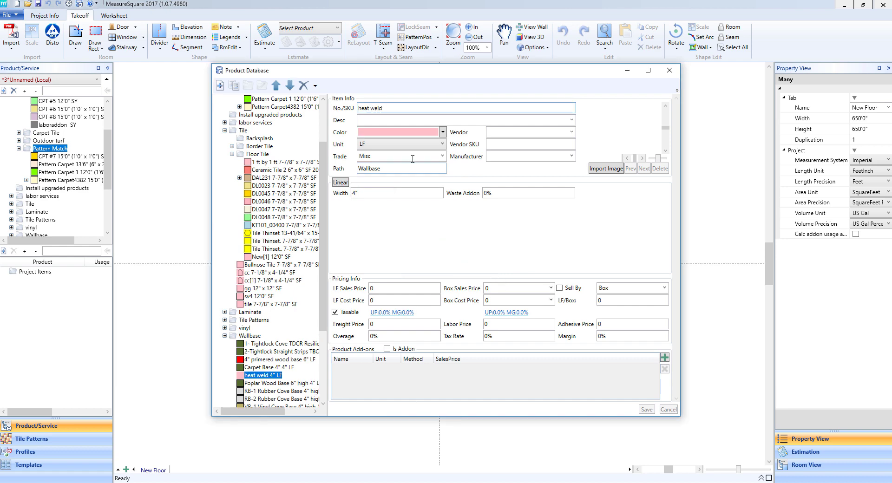
Give heat weld the colour red, tick Is Addon, and save the product.
{"action": "left_click", "coordinate": [443, 133]}
{"action": "scroll", "coordinate": [414, 167], "scroll_direction": "up", "scroll_amount": 3}
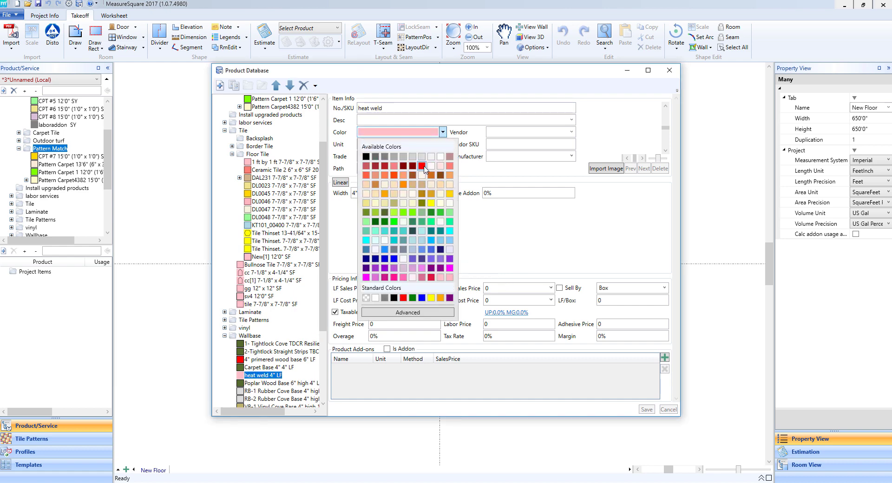
{"action": "left_click", "coordinate": [413, 169]}
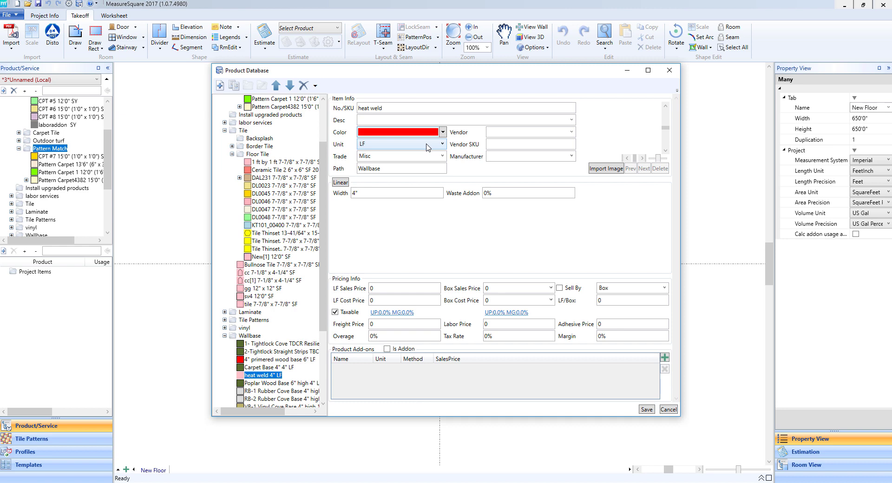
{"action": "left_click", "coordinate": [381, 191]}
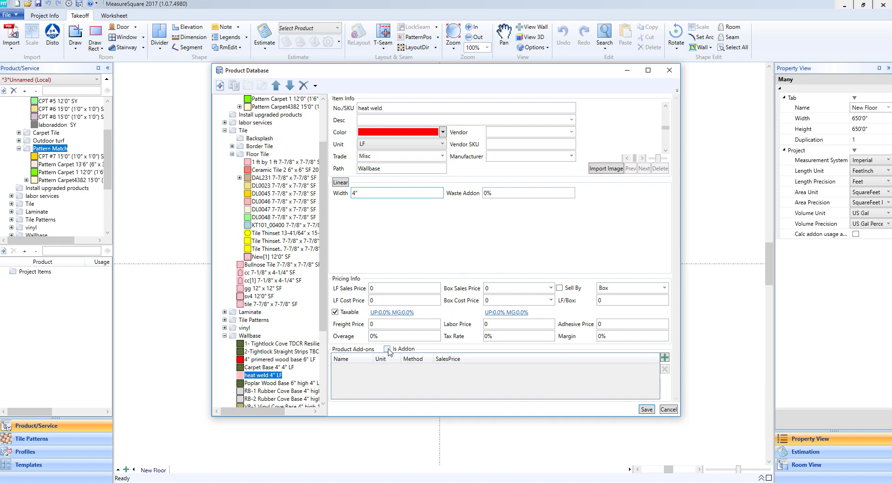
{"action": "left_click", "coordinate": [387, 349]}
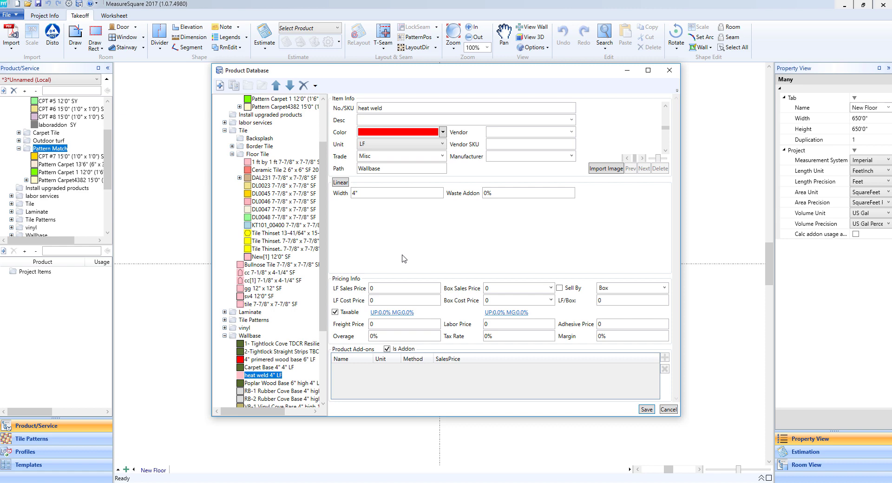
{"action": "left_click", "coordinate": [647, 409]}
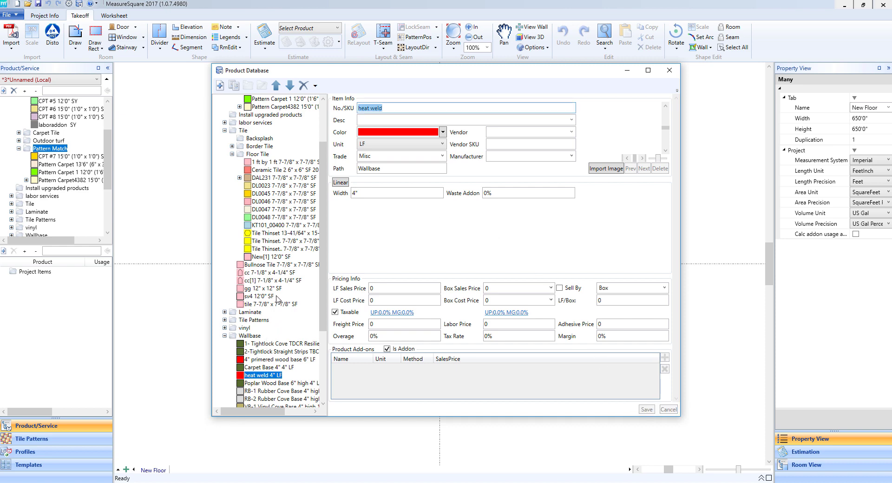
Expand vinyl > sheet goods and open the Vinyl 12'0" SY product details.
{"action": "scroll", "coordinate": [277, 297], "scroll_direction": "up", "scroll_amount": 3}
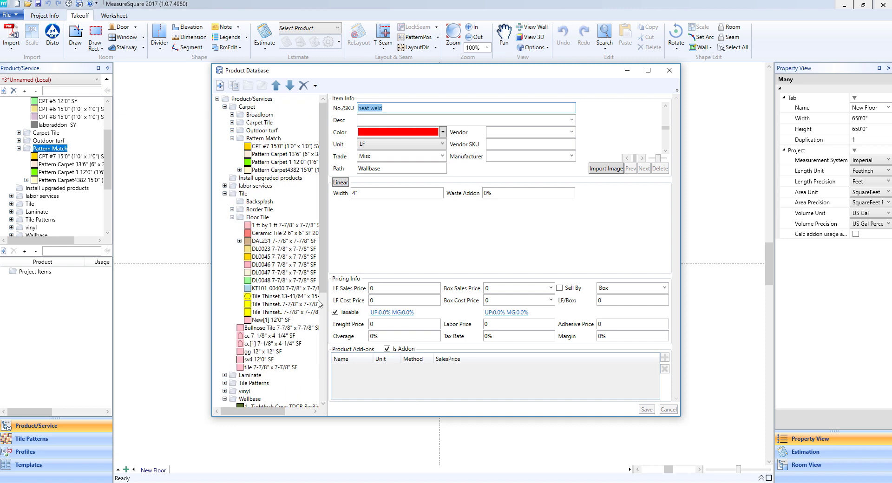
{"action": "scroll", "coordinate": [253, 273], "scroll_direction": "down", "scroll_amount": 3}
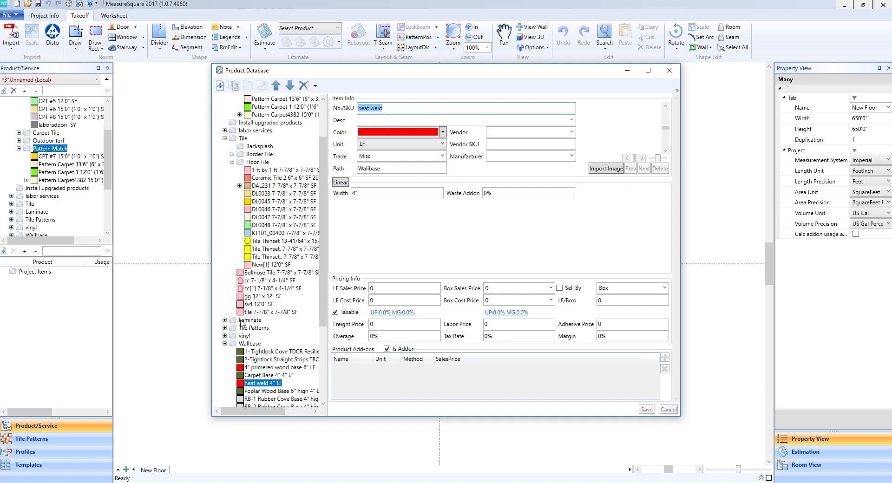
{"action": "left_click", "coordinate": [224, 335]}
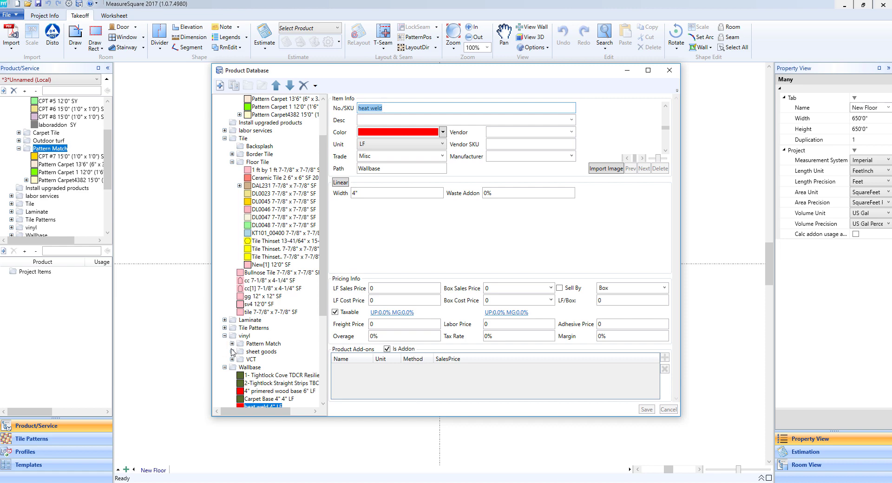
{"action": "left_click", "coordinate": [231, 352]}
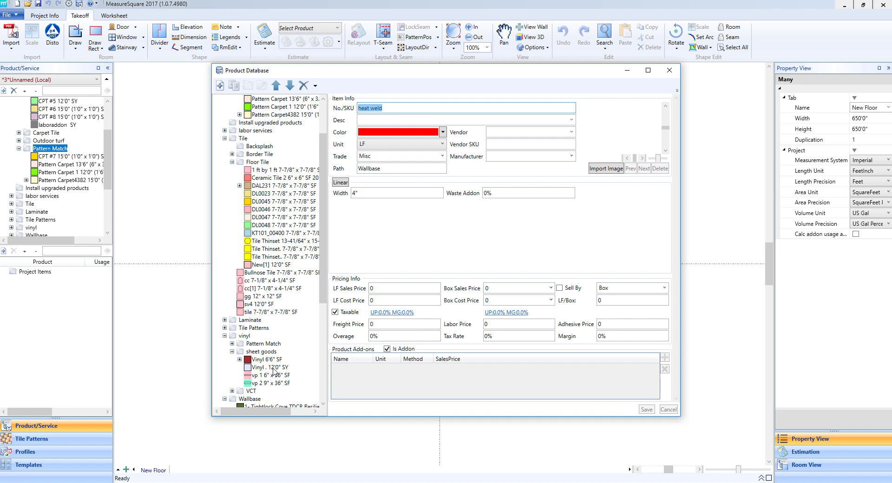
{"action": "left_click", "coordinate": [274, 368]}
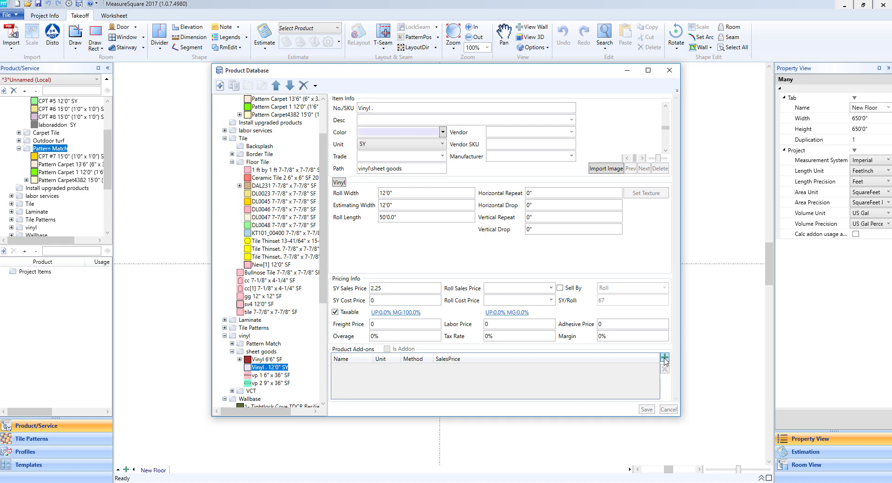
Add heat weld 4" LF from Wallbase as an add-on using the Seam Length method.
{"action": "left_click", "coordinate": [664, 358]}
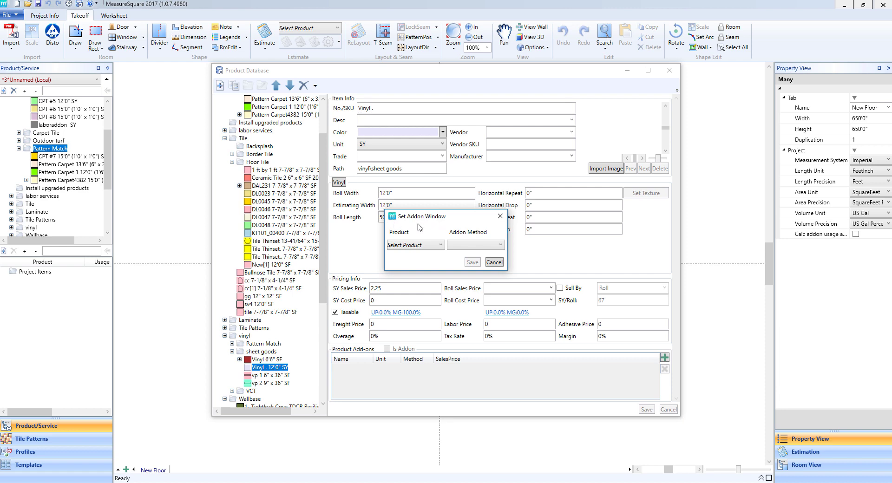
{"action": "left_click", "coordinate": [409, 247]}
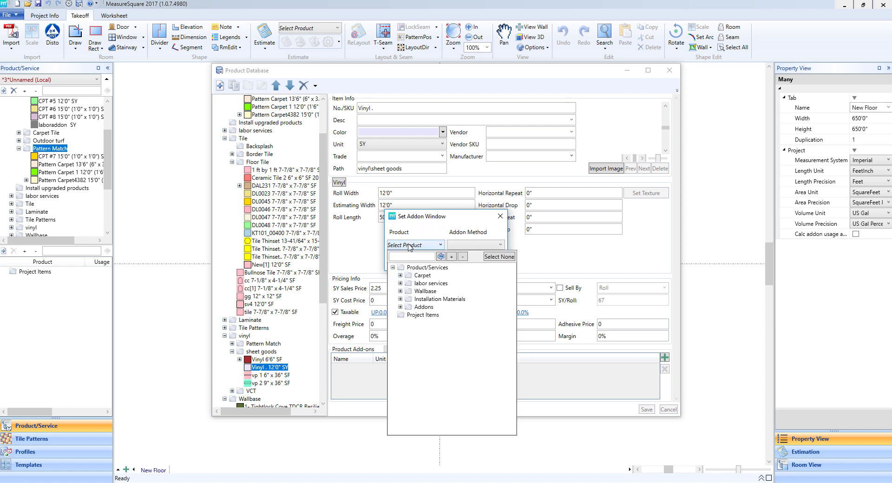
{"action": "left_click", "coordinate": [400, 292]}
{"action": "left_click", "coordinate": [435, 300]}
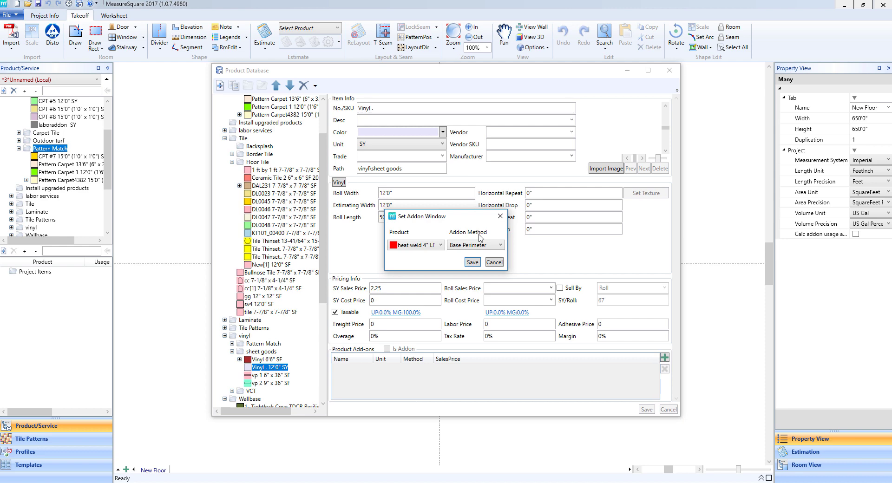
{"action": "left_click", "coordinate": [478, 245]}
{"action": "left_click", "coordinate": [478, 264]}
{"action": "left_click", "coordinate": [464, 247]}
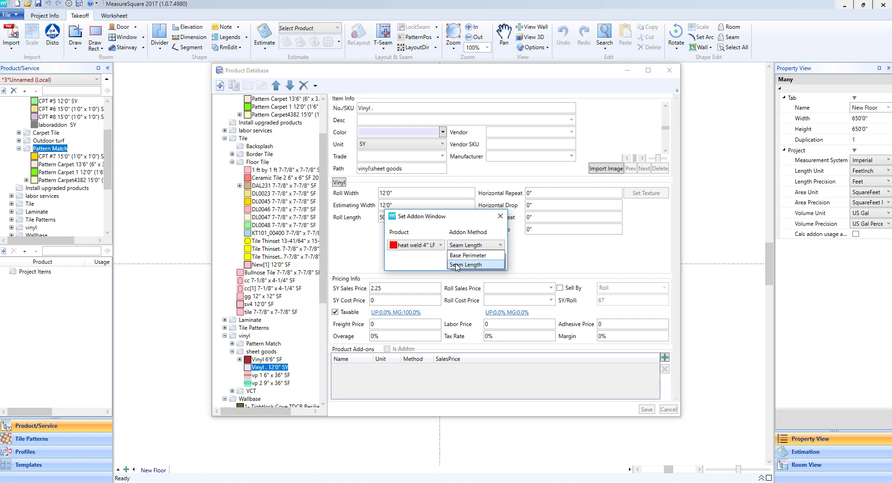
{"action": "left_click", "coordinate": [458, 264]}
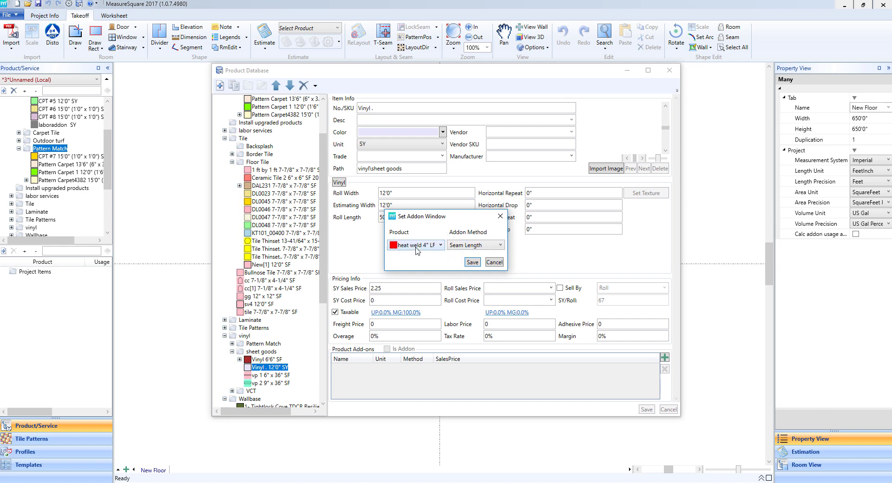
{"action": "left_click", "coordinate": [415, 245]}
{"action": "left_click", "coordinate": [459, 247]}
{"action": "left_click", "coordinate": [473, 262]}
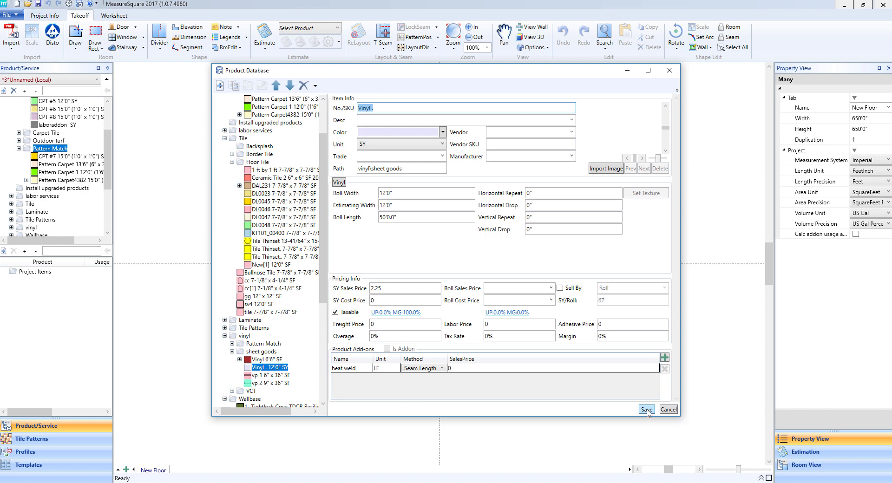
Save Vinyl 12'0" SY and expand its tree node to show the heat weld add-on.
{"action": "left_click", "coordinate": [647, 410]}
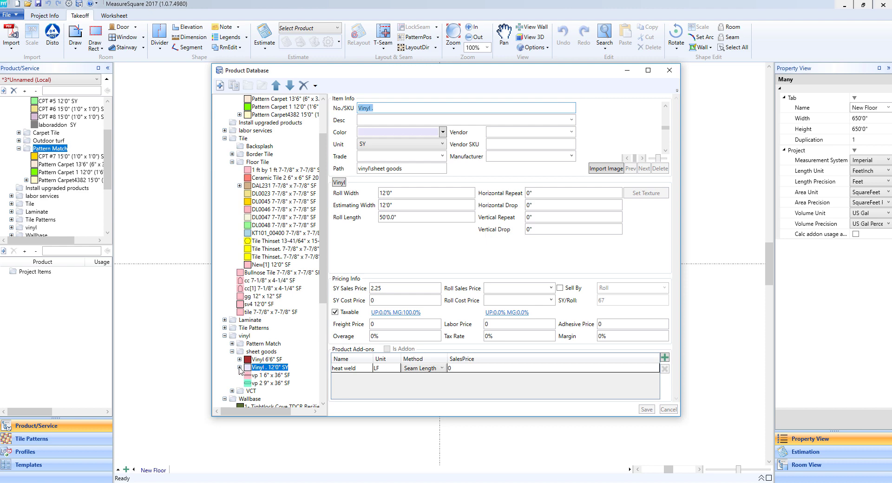
{"action": "left_click", "coordinate": [239, 368]}
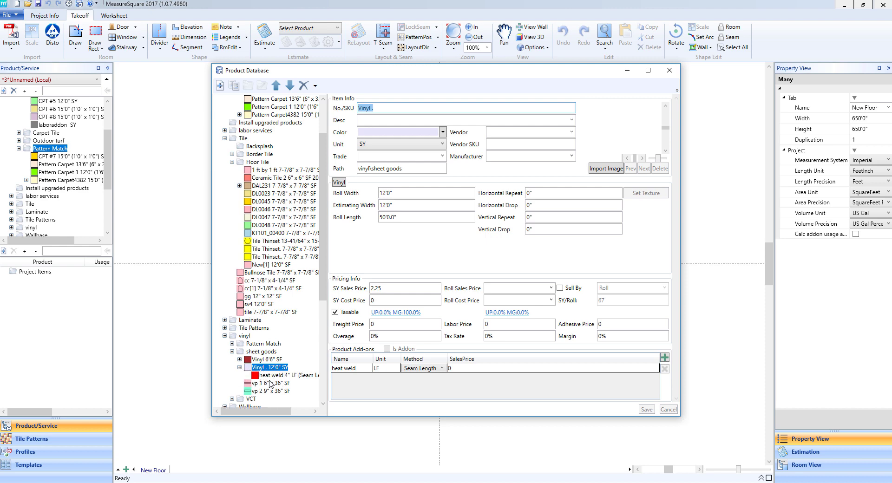